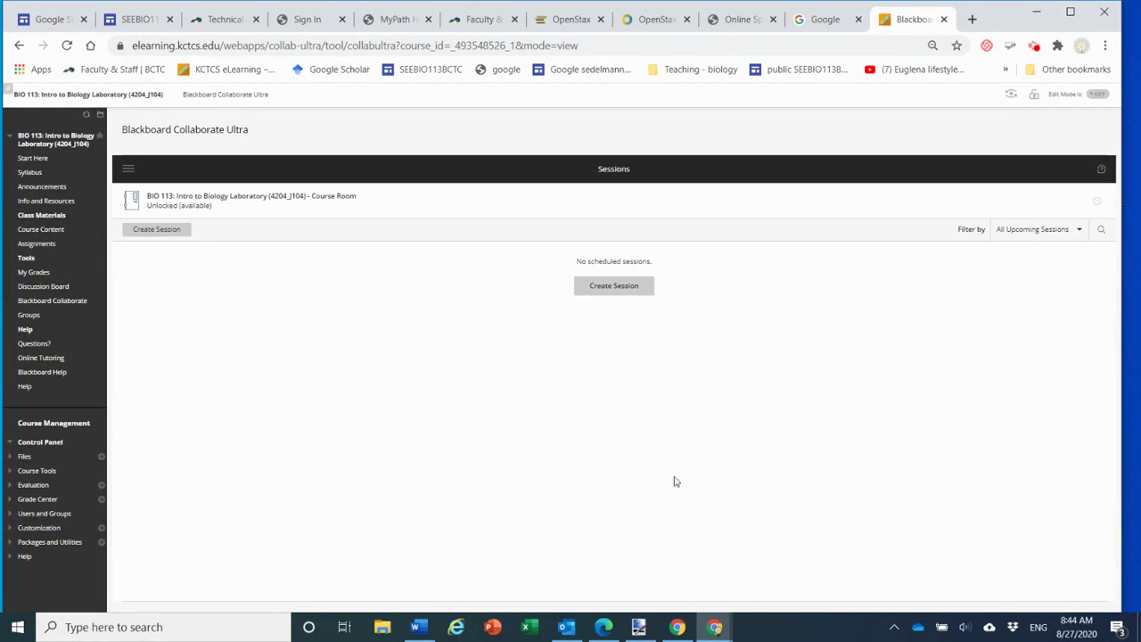
Open the BIO 113 Course Room details to join its session
{"action": "left_click", "coordinate": [214, 203]}
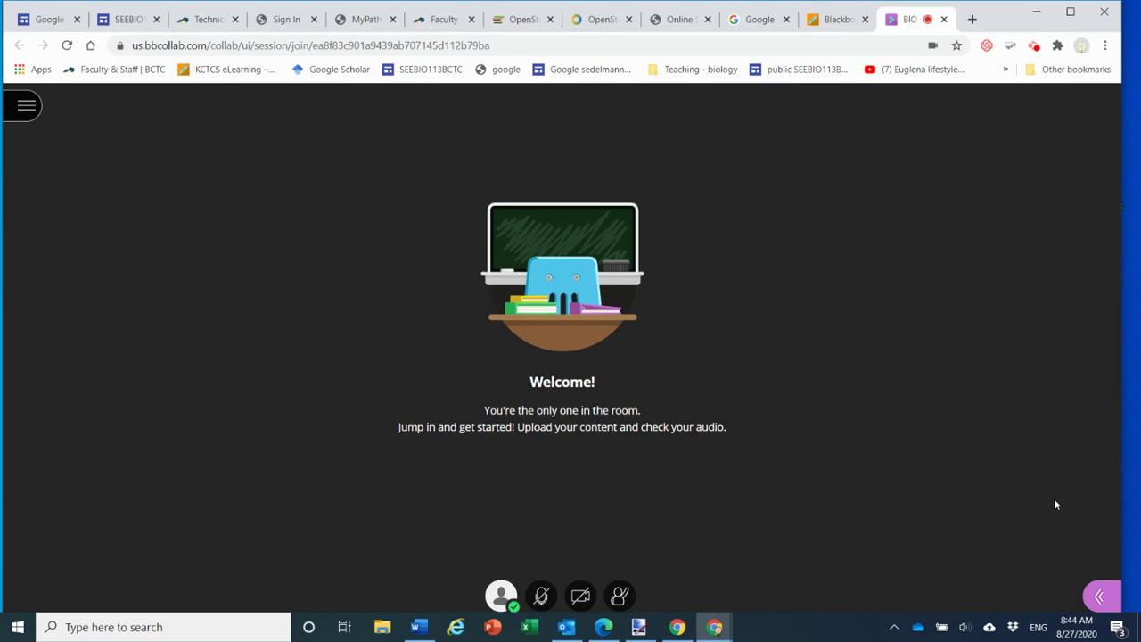
Share the Chrome tab 'SEEBIO113BCTC - Termite Behavior Activity' with the session
{"action": "left_click", "coordinate": [1102, 601]}
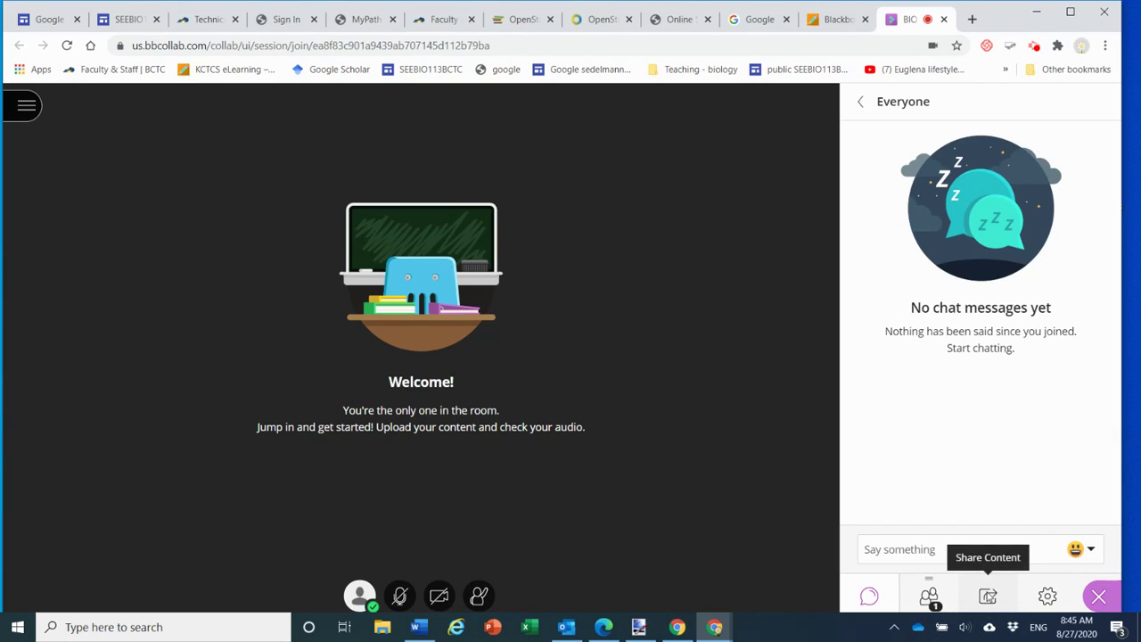
{"action": "left_click", "coordinate": [987, 595]}
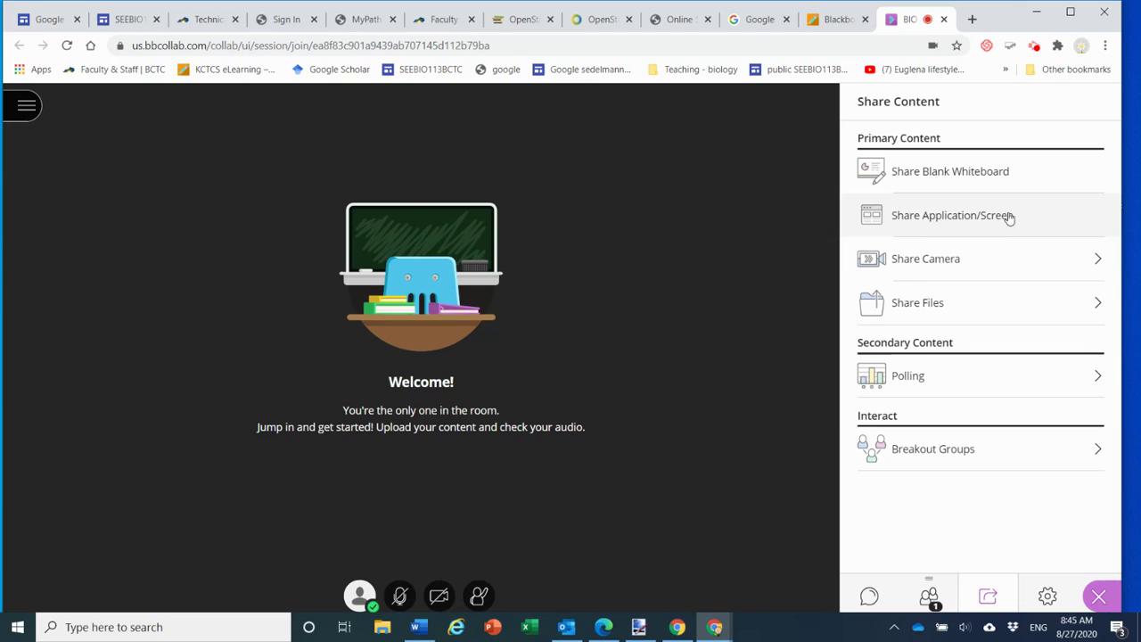
{"action": "left_click", "coordinate": [988, 218]}
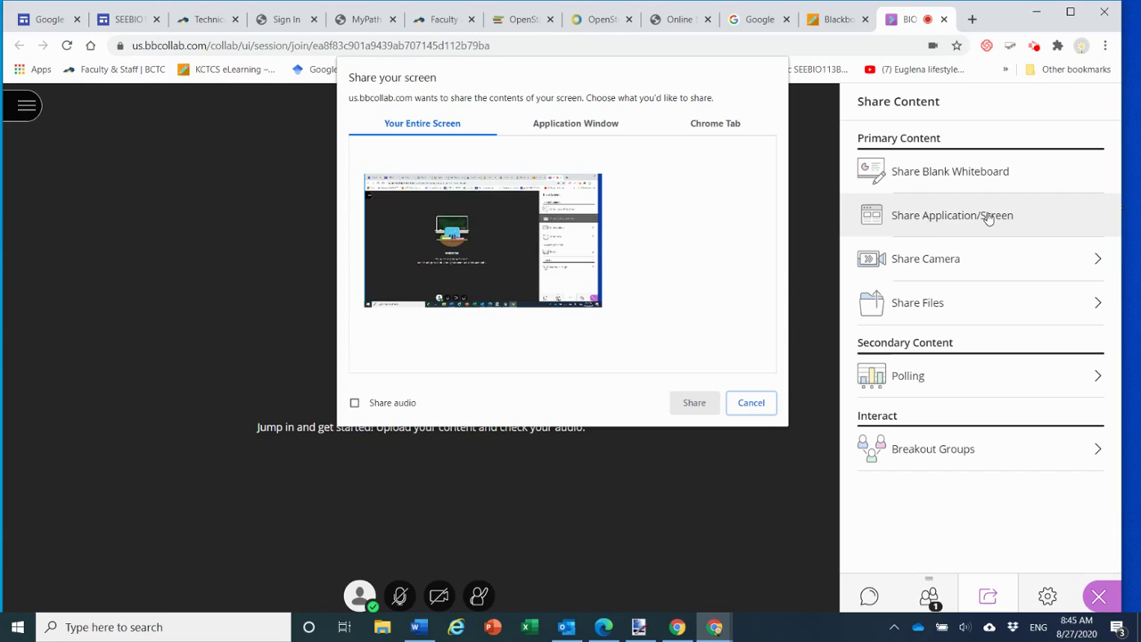
{"action": "left_click", "coordinate": [598, 125]}
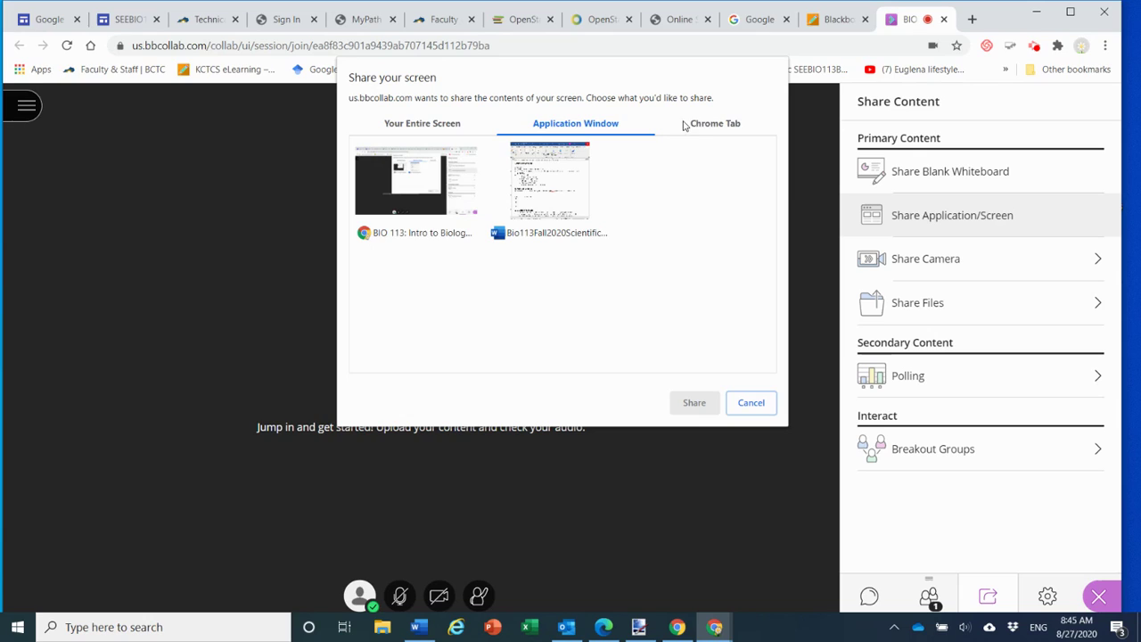
{"action": "left_click", "coordinate": [717, 127]}
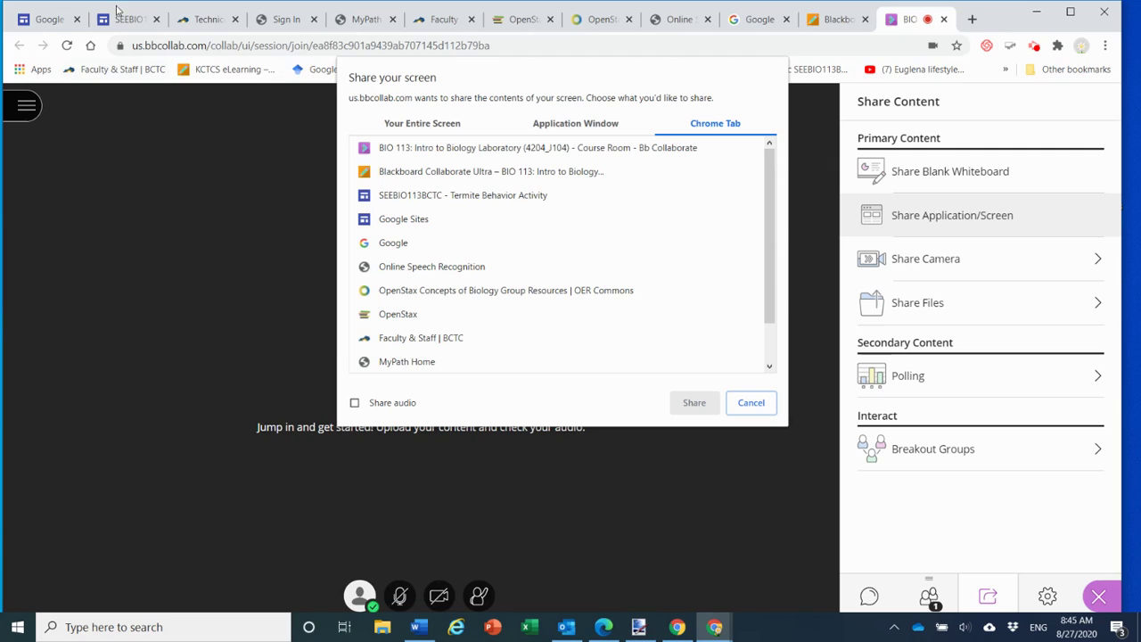
{"action": "left_click", "coordinate": [483, 197]}
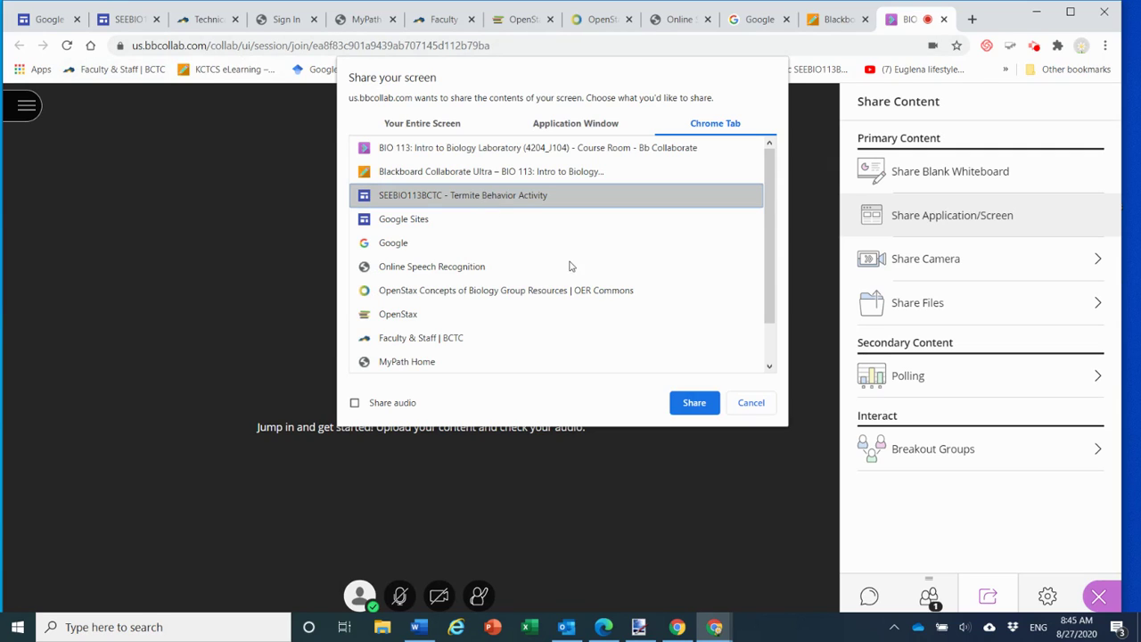
{"action": "left_click", "coordinate": [700, 404]}
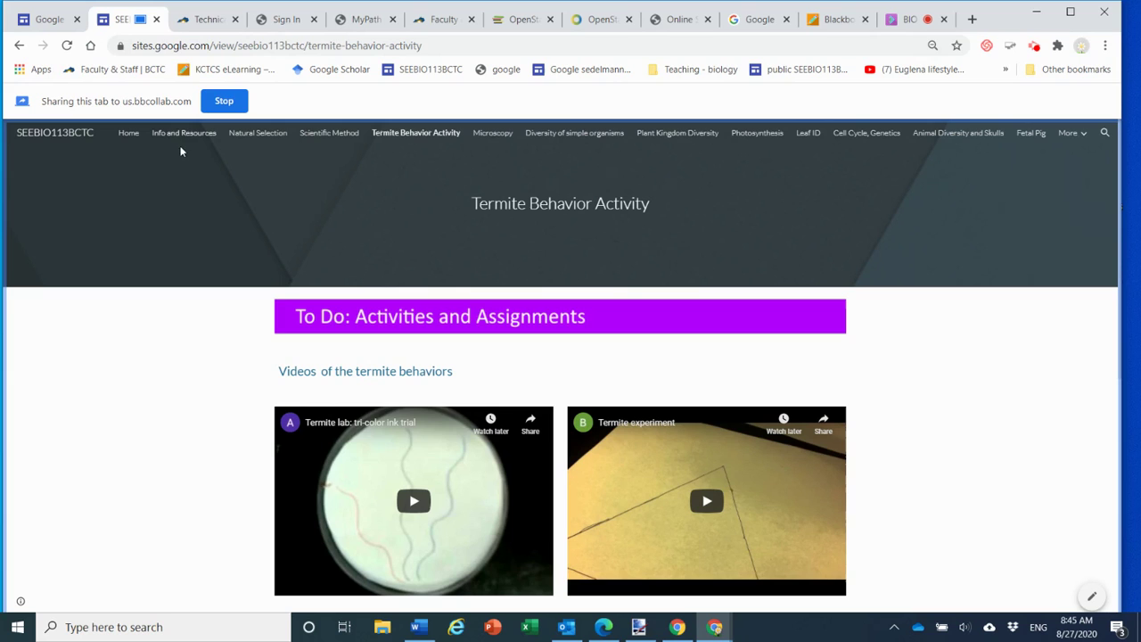
Check the shared Termite page, then go back to the BIO Collaborate tab and open the Everyone chat
{"action": "scroll", "coordinate": [205, 389], "scroll_direction": "down", "scroll_amount": 3}
{"action": "scroll", "coordinate": [204, 389], "scroll_direction": "up", "scroll_amount": 3}
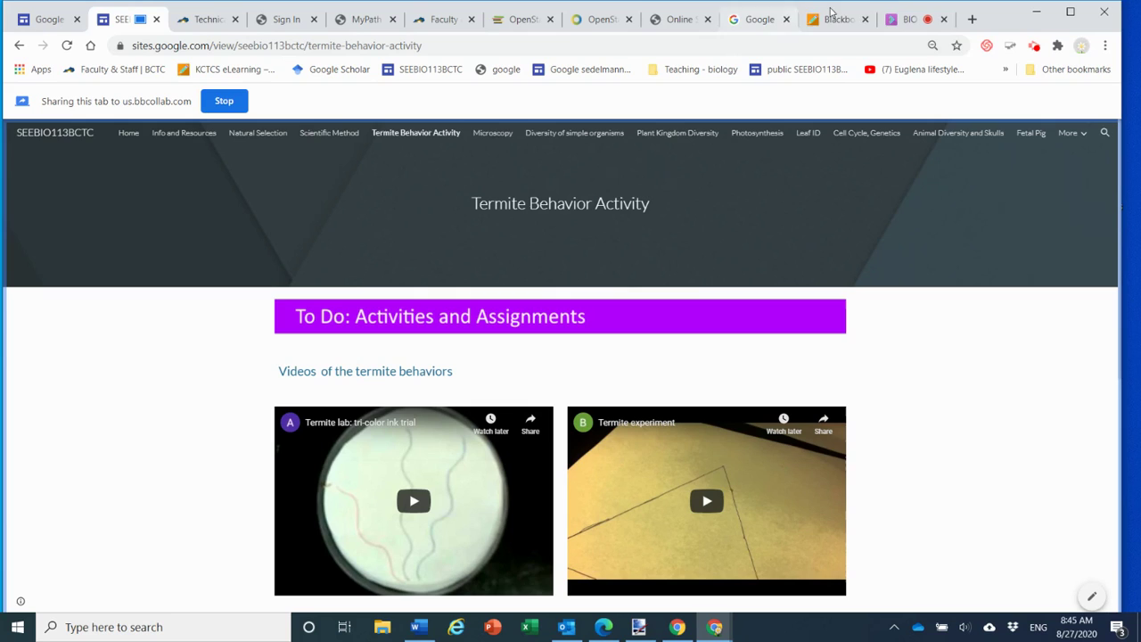
{"action": "left_click", "coordinate": [905, 21]}
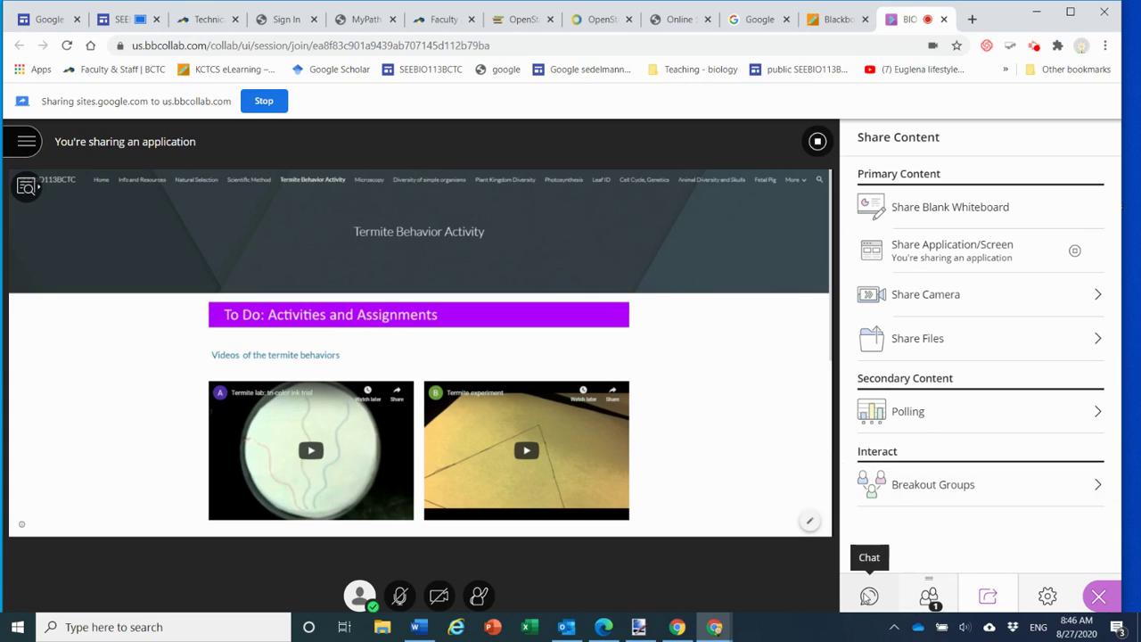
{"action": "left_click", "coordinate": [869, 595]}
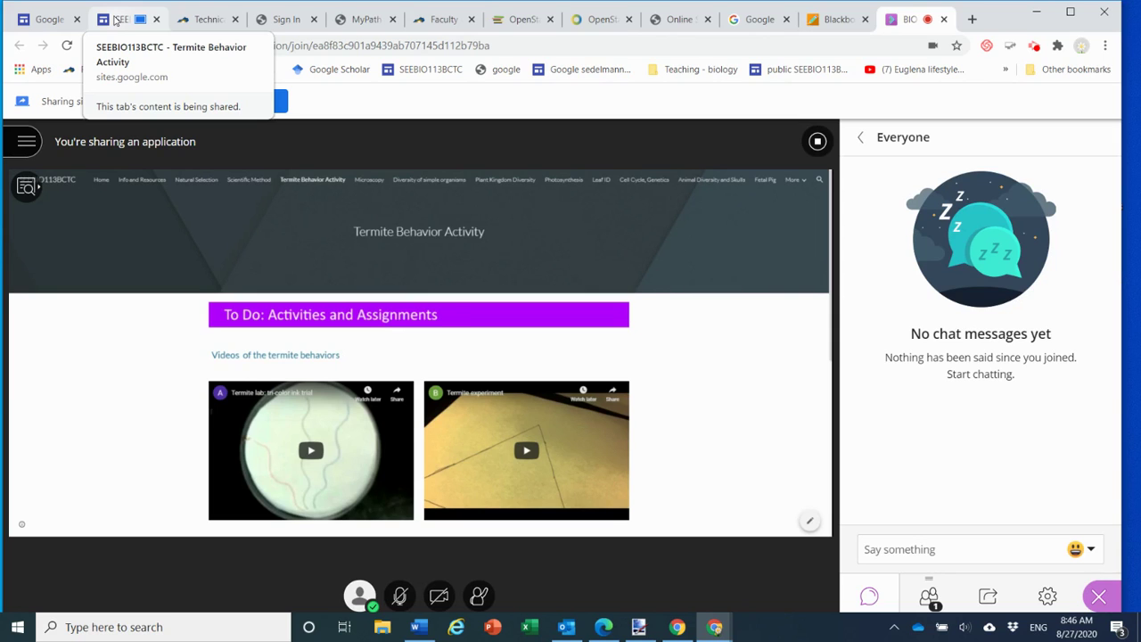
Move the Termite Behavior Activity tab into its own narrow window left of Collaborate
{"action": "left_click", "coordinate": [115, 20]}
{"action": "scroll", "coordinate": [267, 225], "scroll_direction": "down", "scroll_amount": 5}
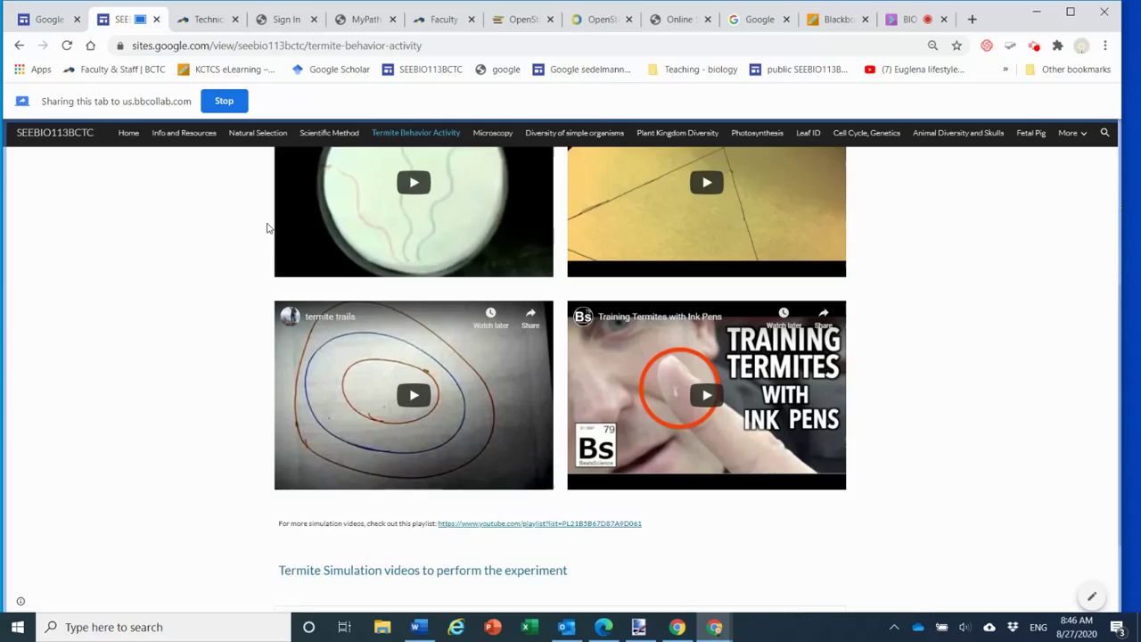
{"action": "scroll", "coordinate": [266, 228], "scroll_direction": "down", "scroll_amount": 2}
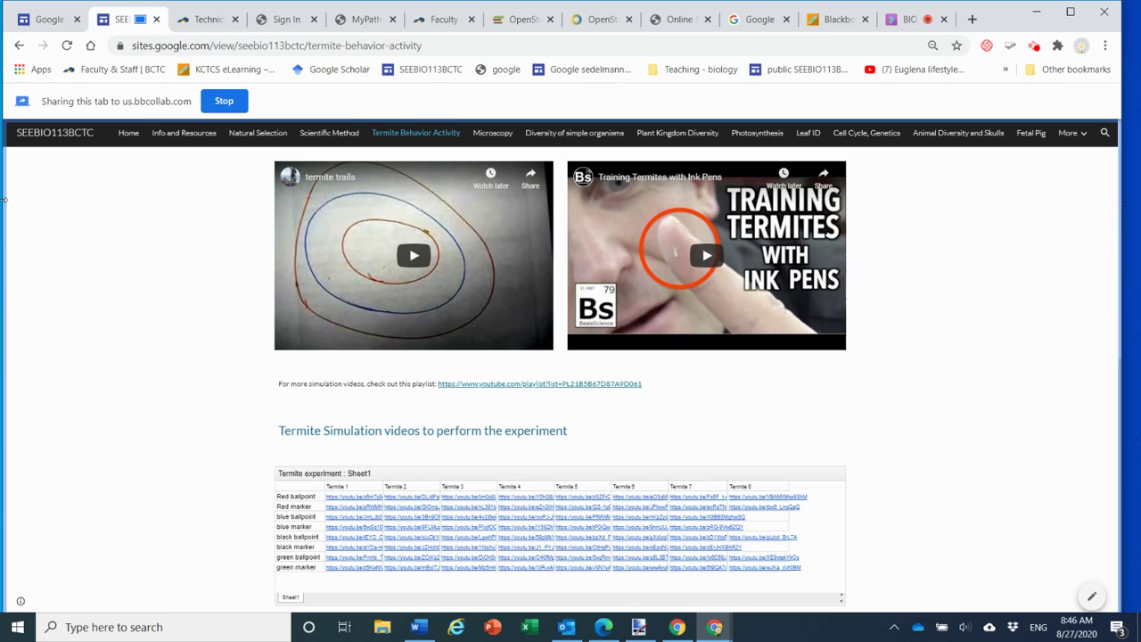
{"action": "left_click_drag", "start_coordinate": [4, 200], "coordinate": [312, 230]}
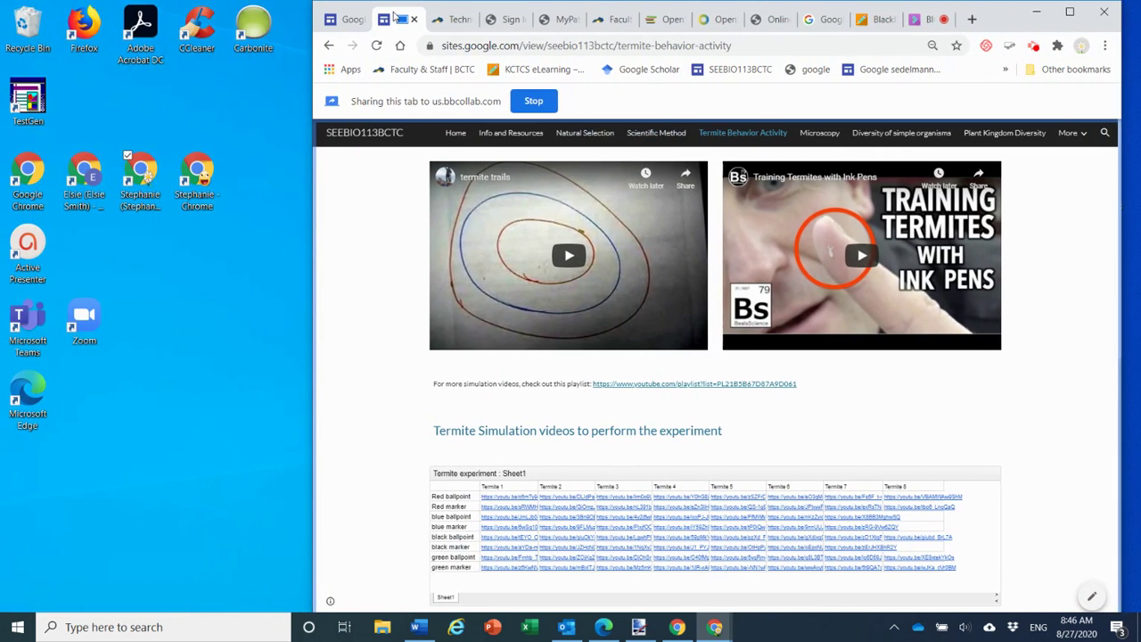
{"action": "left_click_drag", "start_coordinate": [390, 16], "coordinate": [23, 25]}
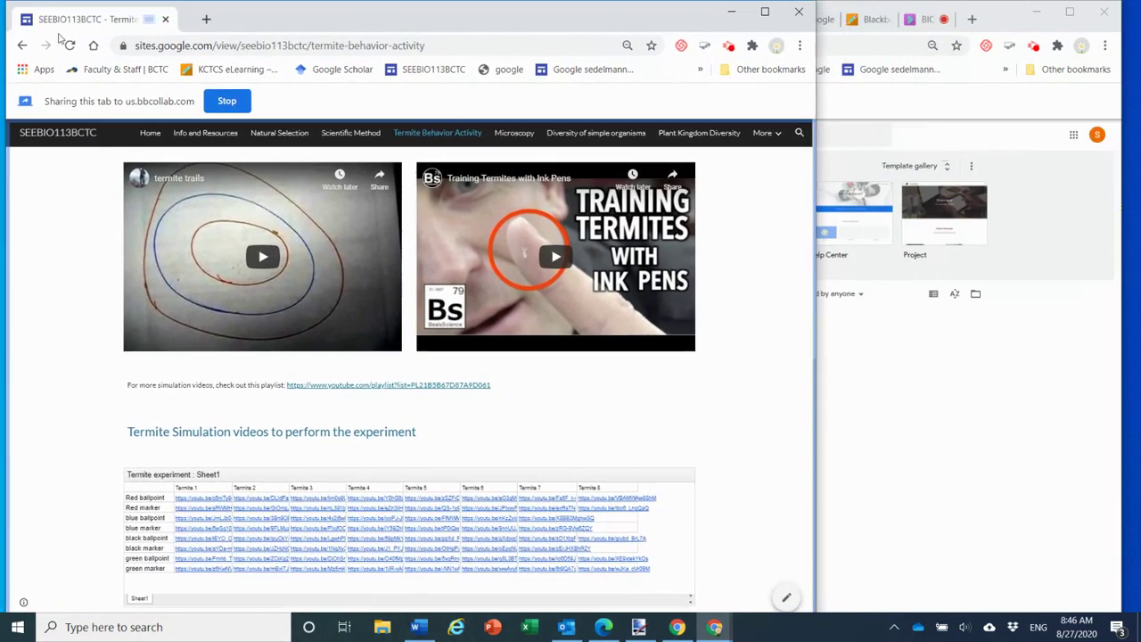
{"action": "left_click", "coordinate": [921, 20]}
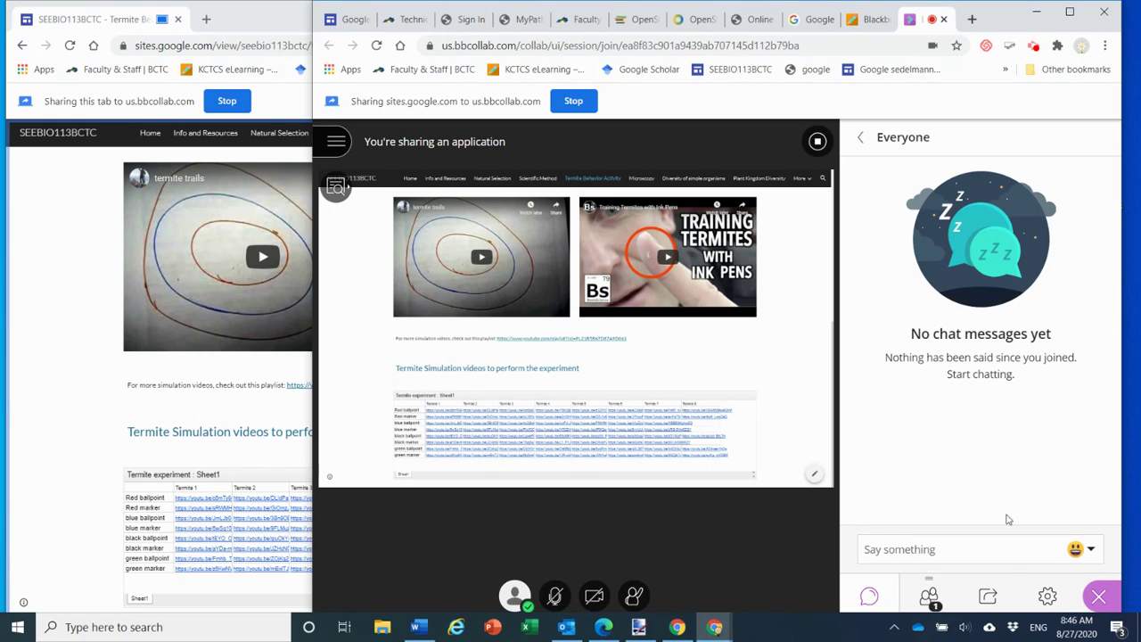
{"action": "left_click", "coordinate": [256, 24]}
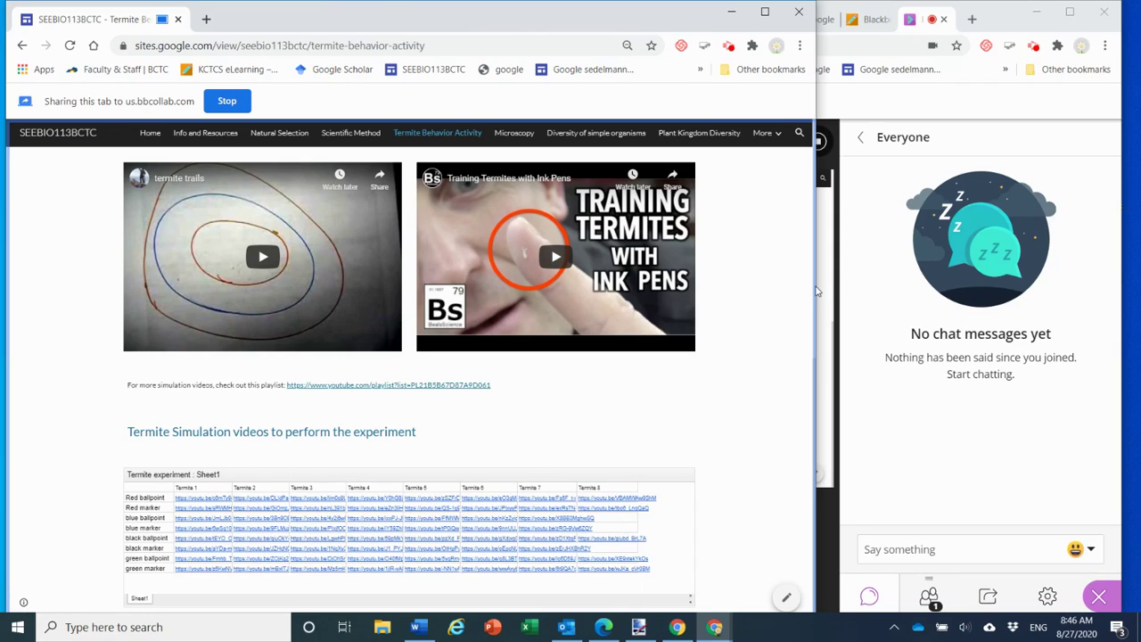
{"action": "left_click_drag", "start_coordinate": [816, 294], "coordinate": [738, 294]}
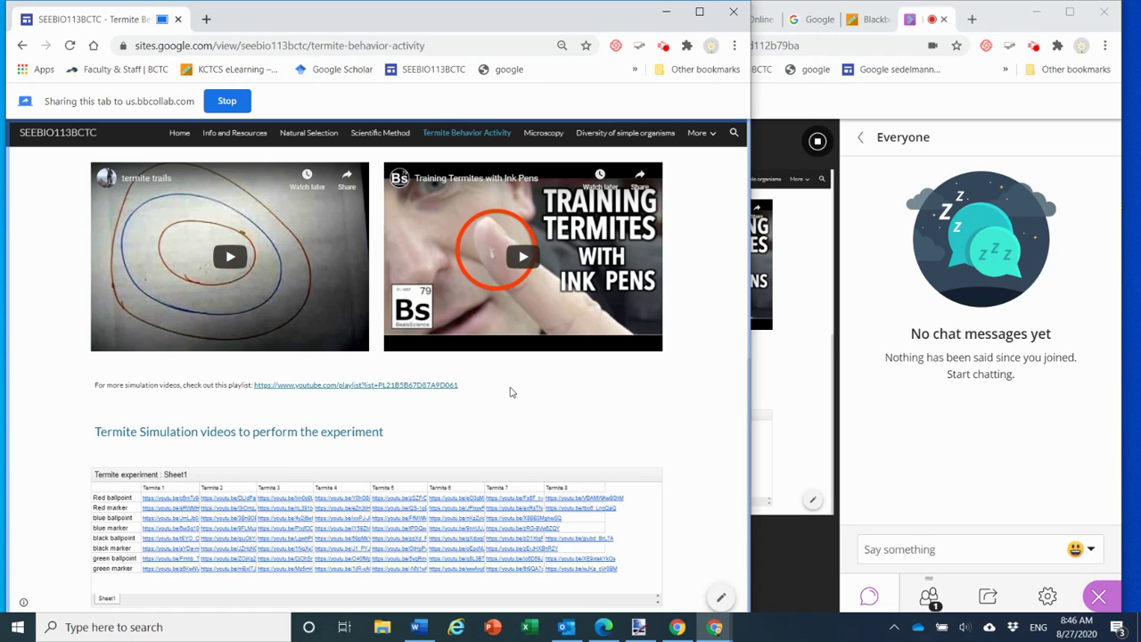
Play the Termite 1 red ballpoint video from the Termite Simulation sheet, then bring Collaborate forward
{"action": "scroll", "coordinate": [511, 393], "scroll_direction": "up", "scroll_amount": 3}
{"action": "scroll", "coordinate": [511, 392], "scroll_direction": "down", "scroll_amount": 3}
{"action": "scroll", "coordinate": [608, 379], "scroll_direction": "up", "scroll_amount": 5}
{"action": "scroll", "coordinate": [605, 382], "scroll_direction": "up", "scroll_amount": 1}
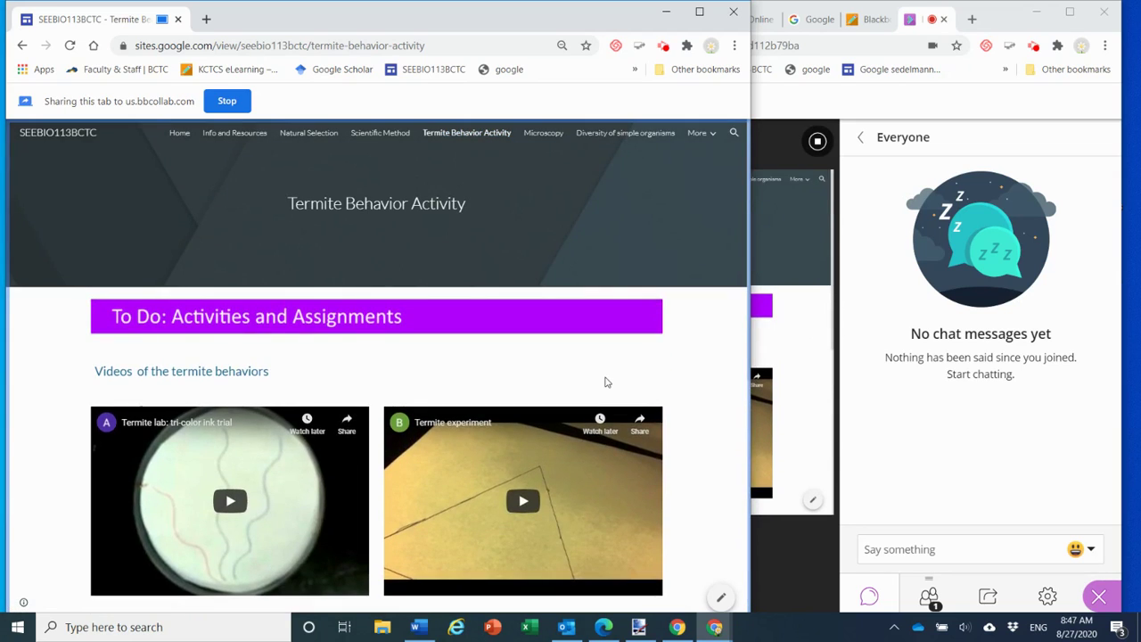
{"action": "scroll", "coordinate": [606, 381], "scroll_direction": "down", "scroll_amount": 6}
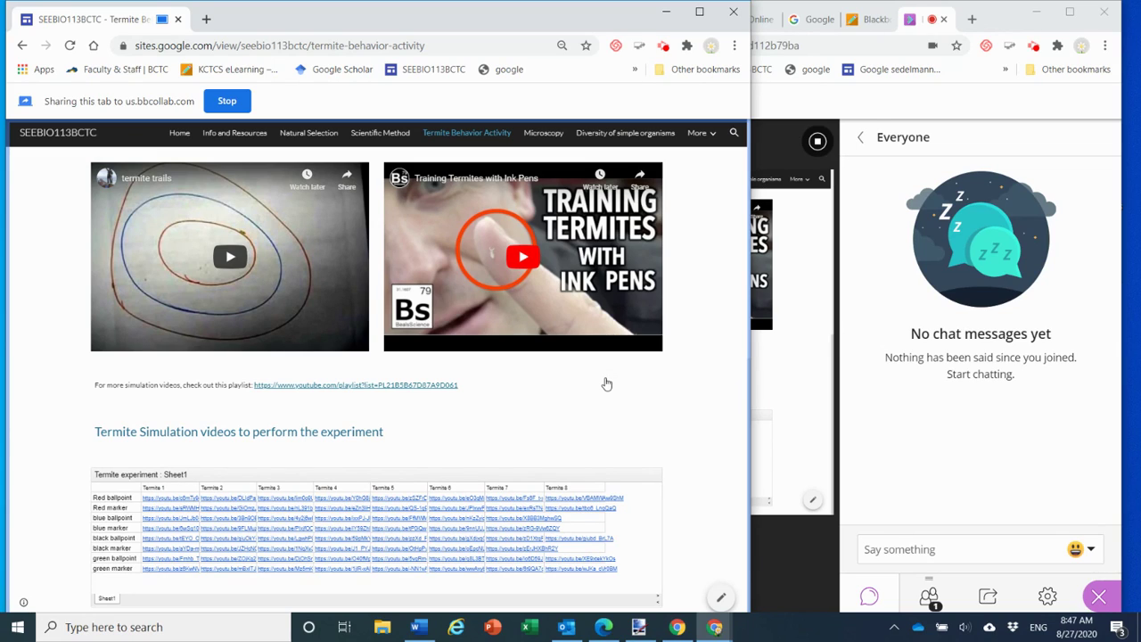
{"action": "left_click", "coordinate": [166, 502]}
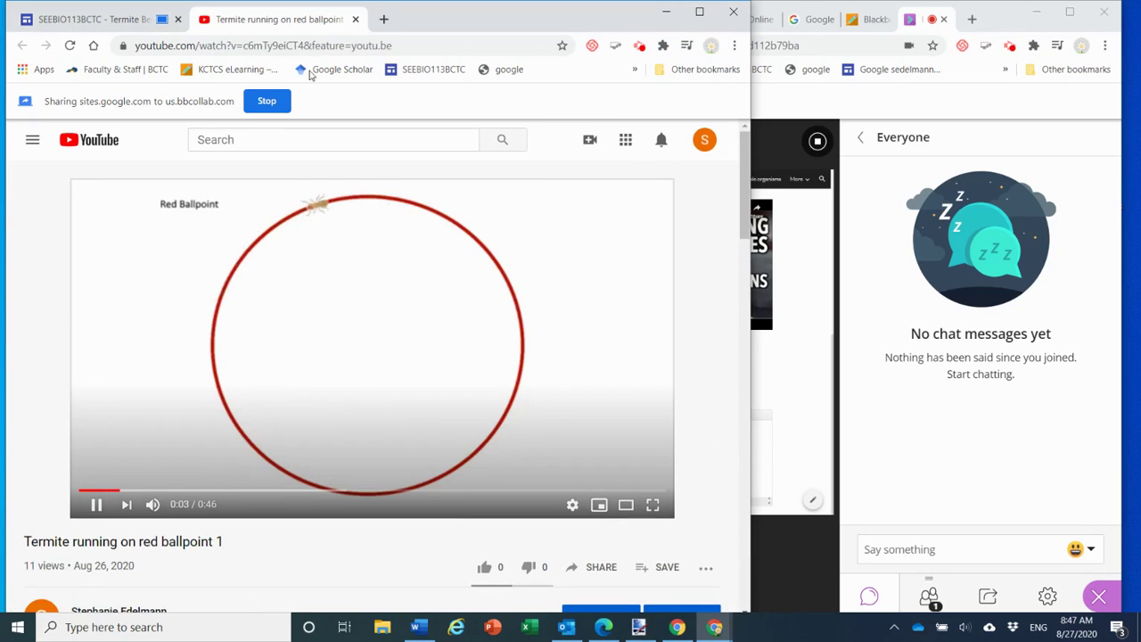
{"action": "left_click", "coordinate": [812, 311]}
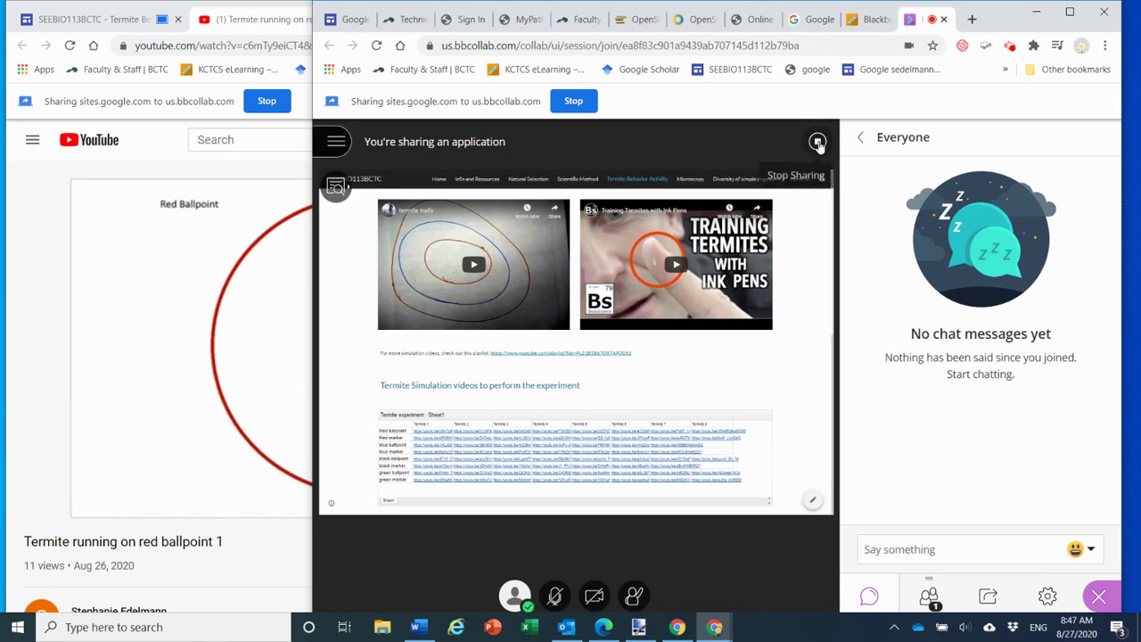
Stop the tab share and share the SEEBIO113BCTC application window instead
{"action": "left_click", "coordinate": [818, 146]}
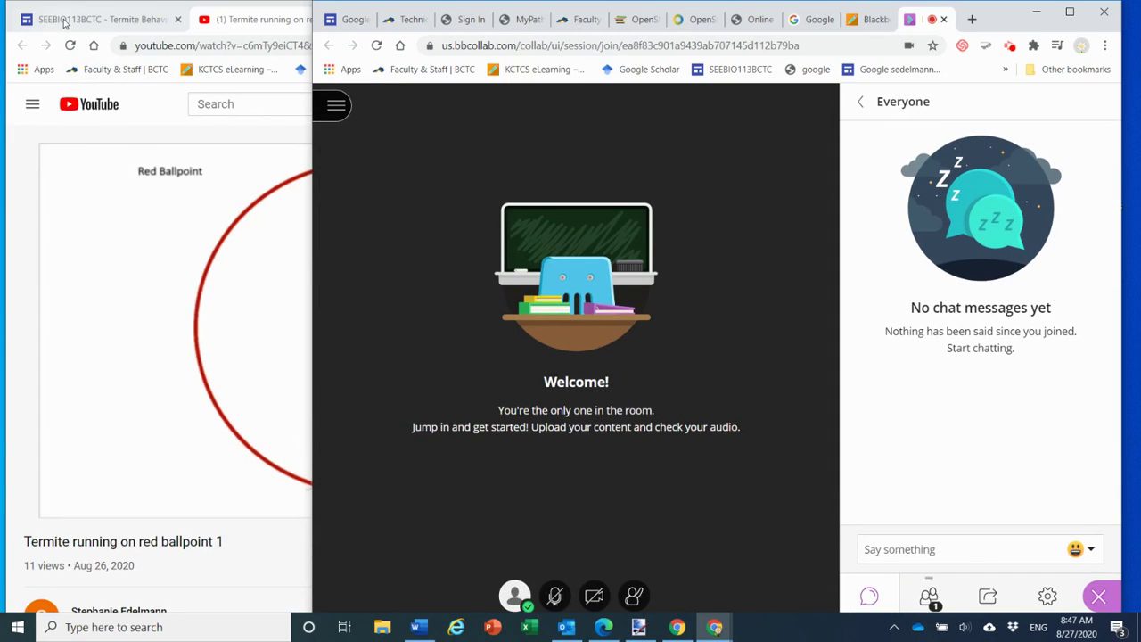
{"action": "left_click", "coordinate": [64, 22]}
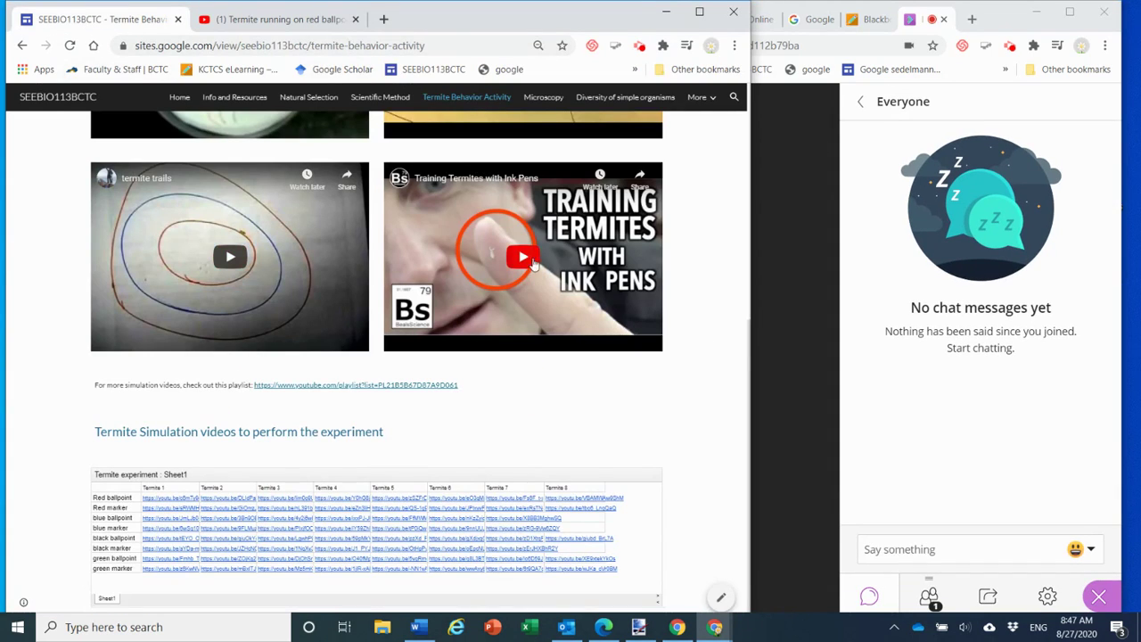
{"action": "left_click", "coordinate": [988, 595]}
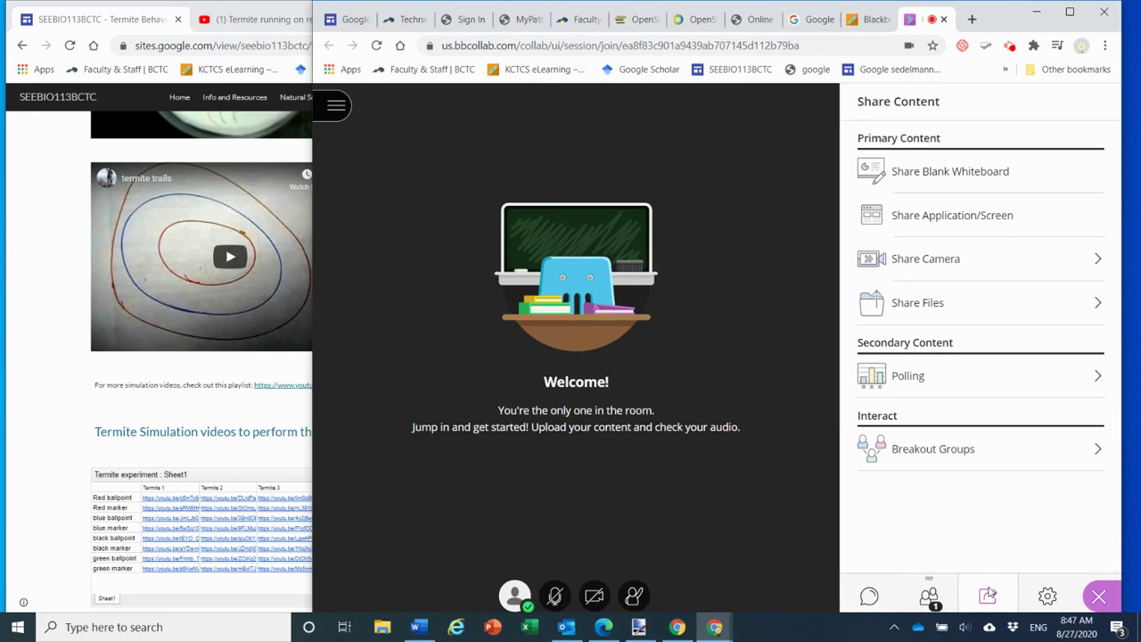
{"action": "left_click", "coordinate": [949, 214]}
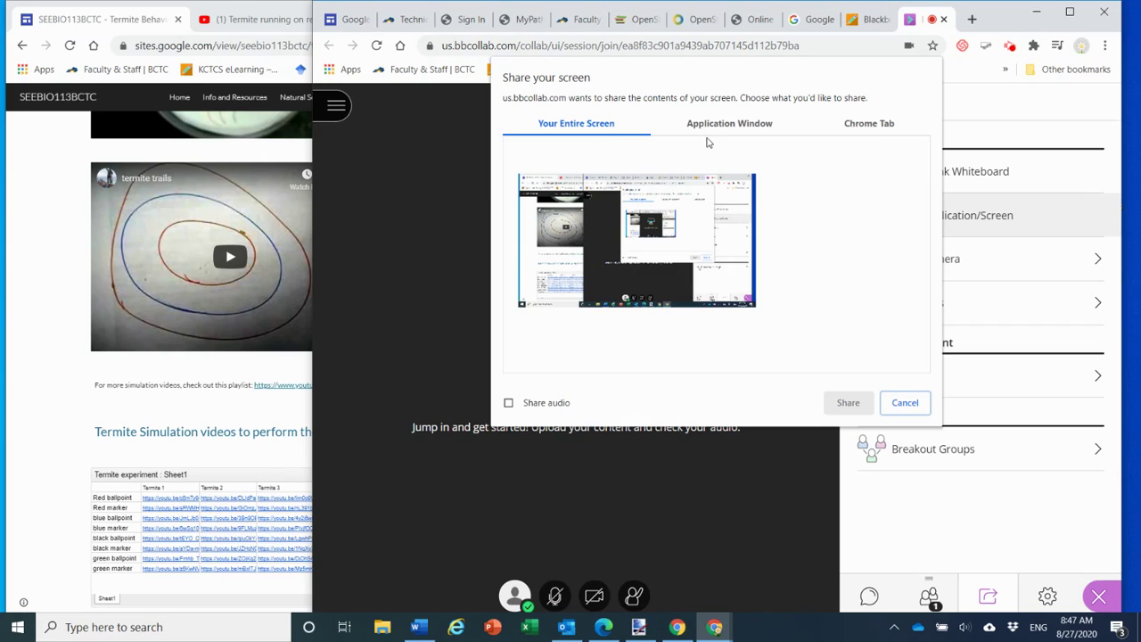
{"action": "left_click", "coordinate": [720, 126]}
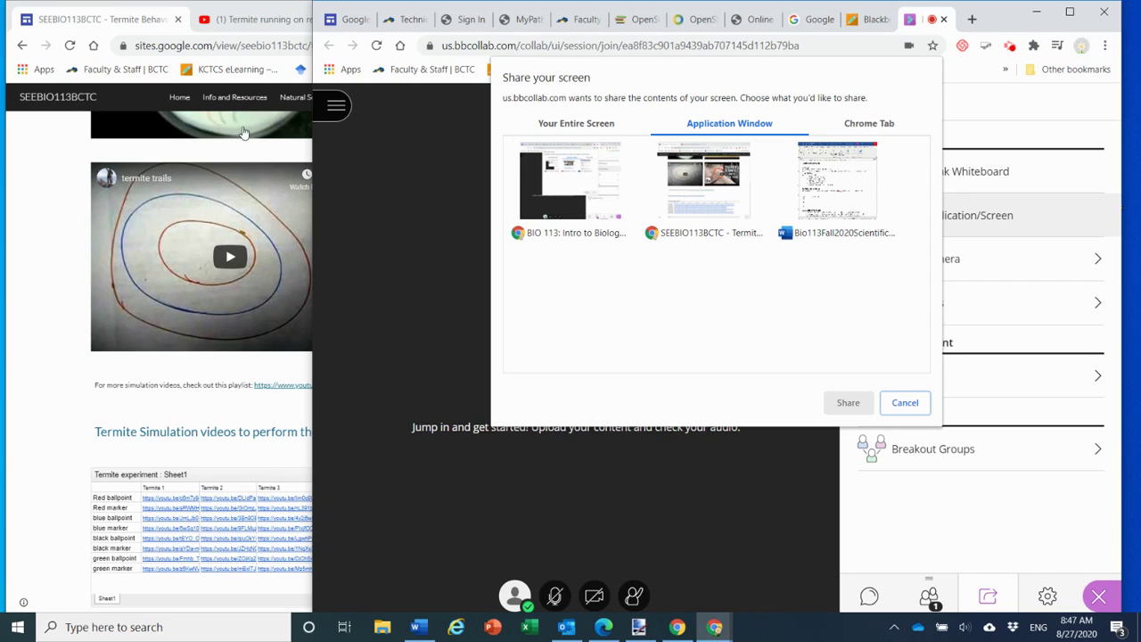
{"action": "left_click", "coordinate": [717, 191]}
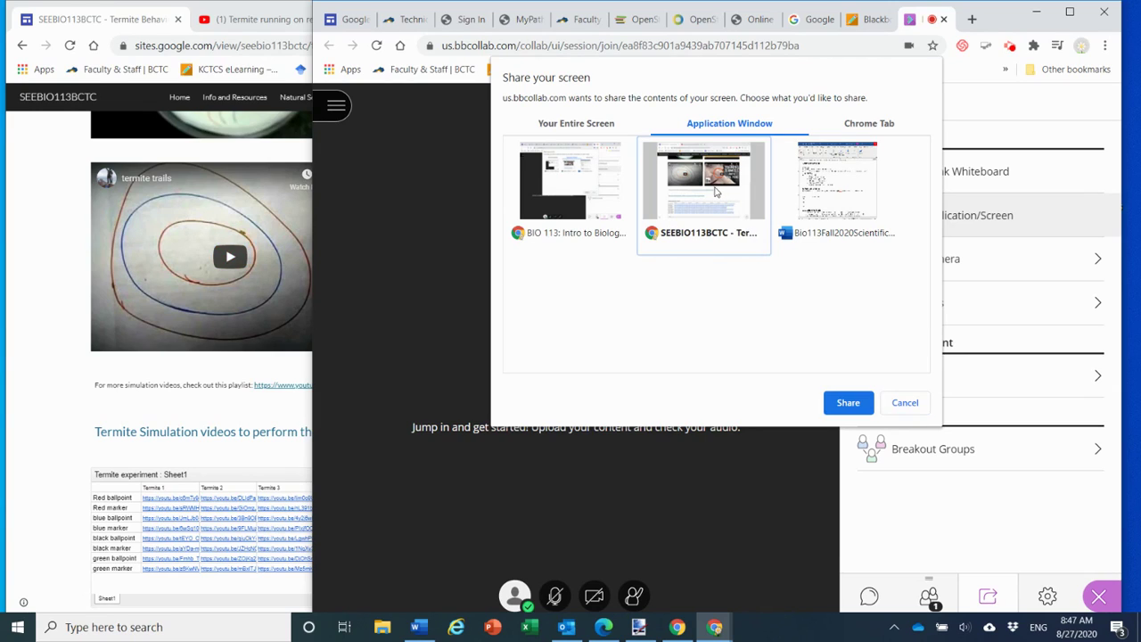
{"action": "left_click", "coordinate": [849, 404]}
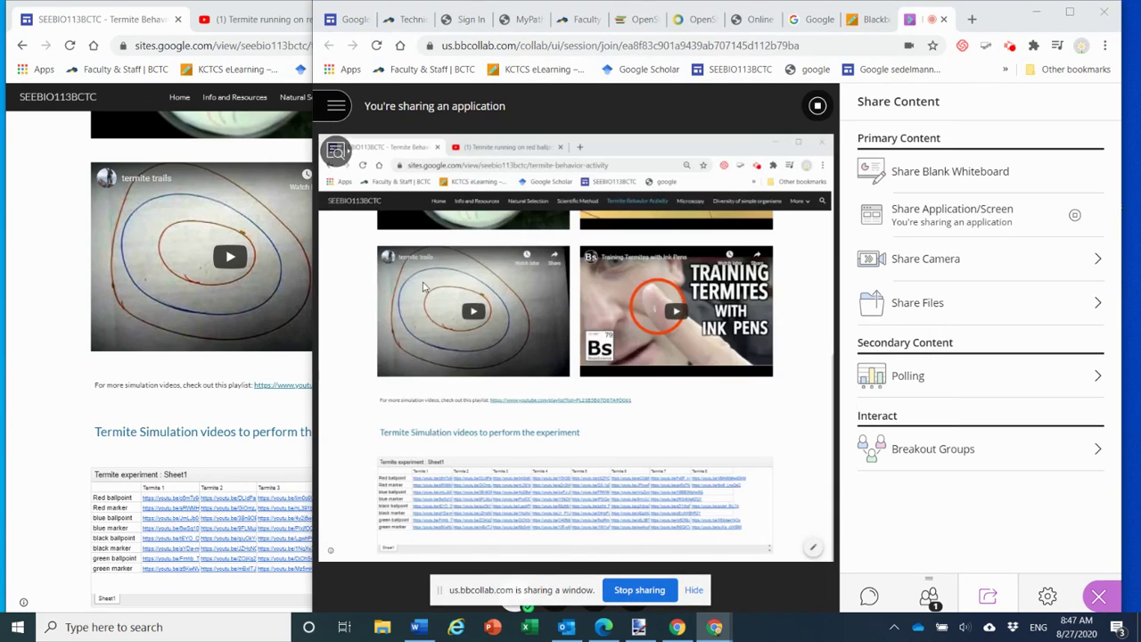
Open the Termite 2 and Termite 5 red ballpoint simulation videos from the sheet
{"action": "left_click", "coordinate": [60, 336]}
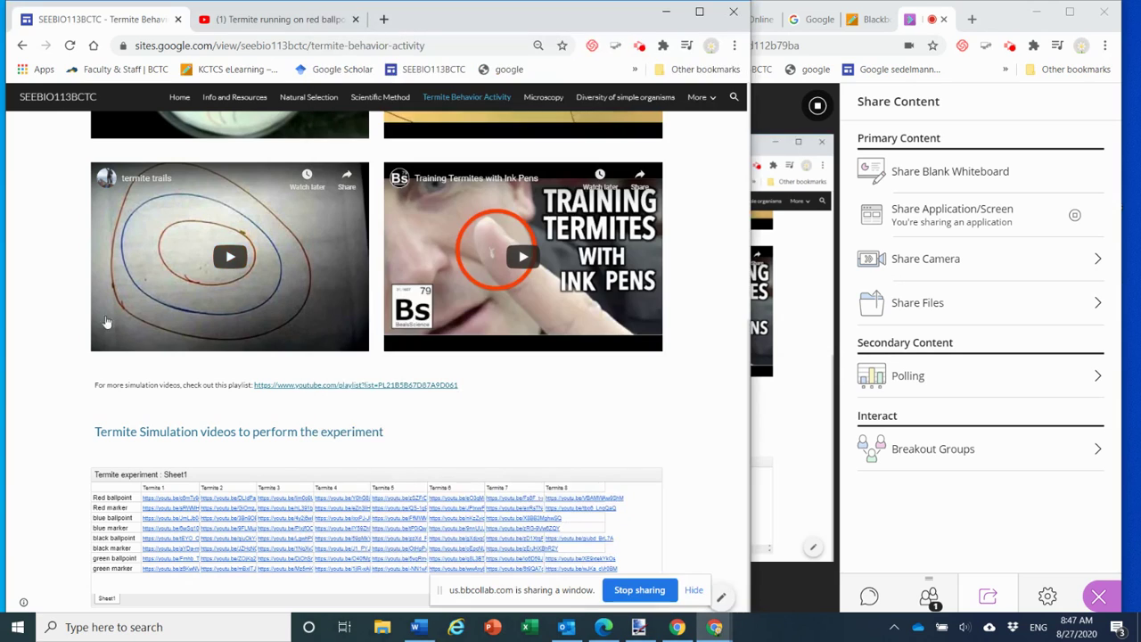
{"action": "scroll", "coordinate": [526, 398], "scroll_direction": "up", "scroll_amount": 5}
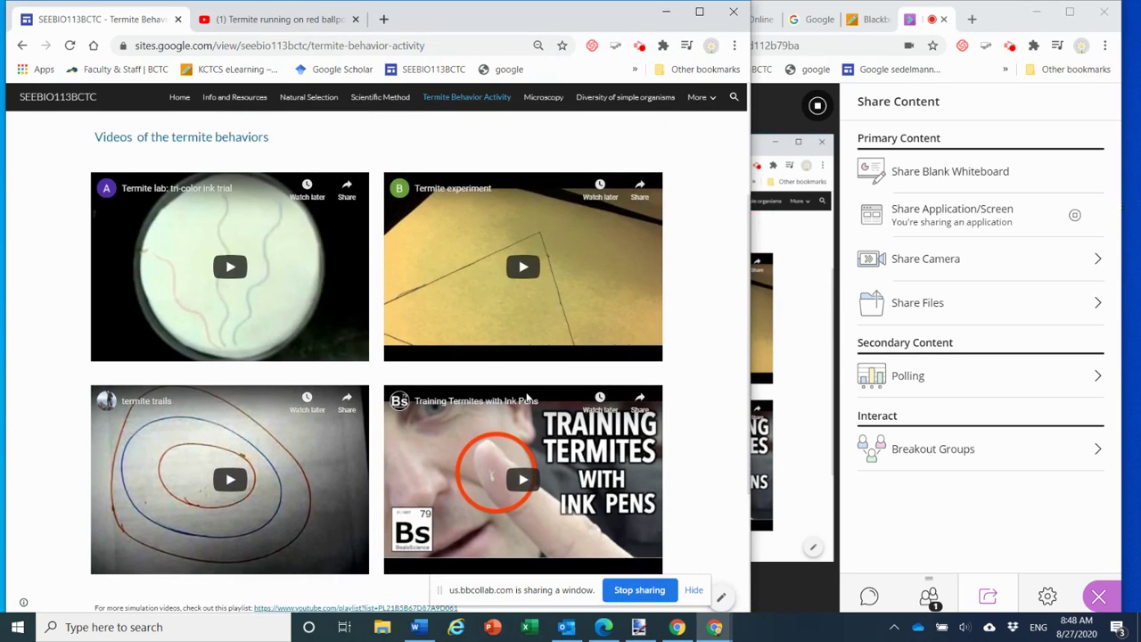
{"action": "scroll", "coordinate": [526, 391], "scroll_direction": "down", "scroll_amount": 5}
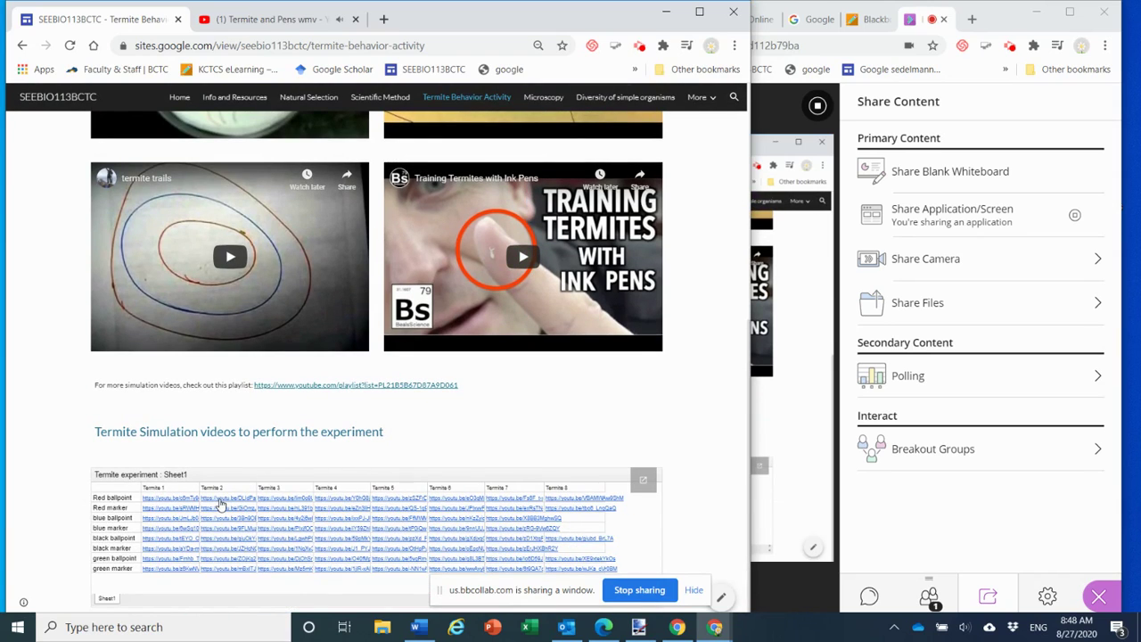
{"action": "left_click", "coordinate": [219, 500]}
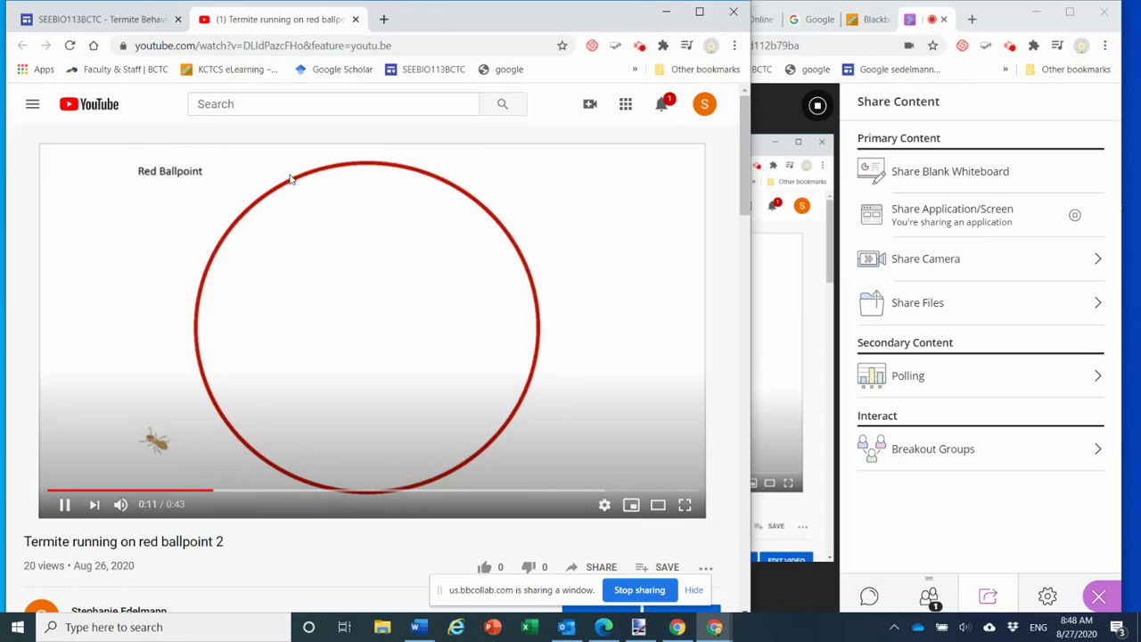
{"action": "left_click", "coordinate": [85, 18]}
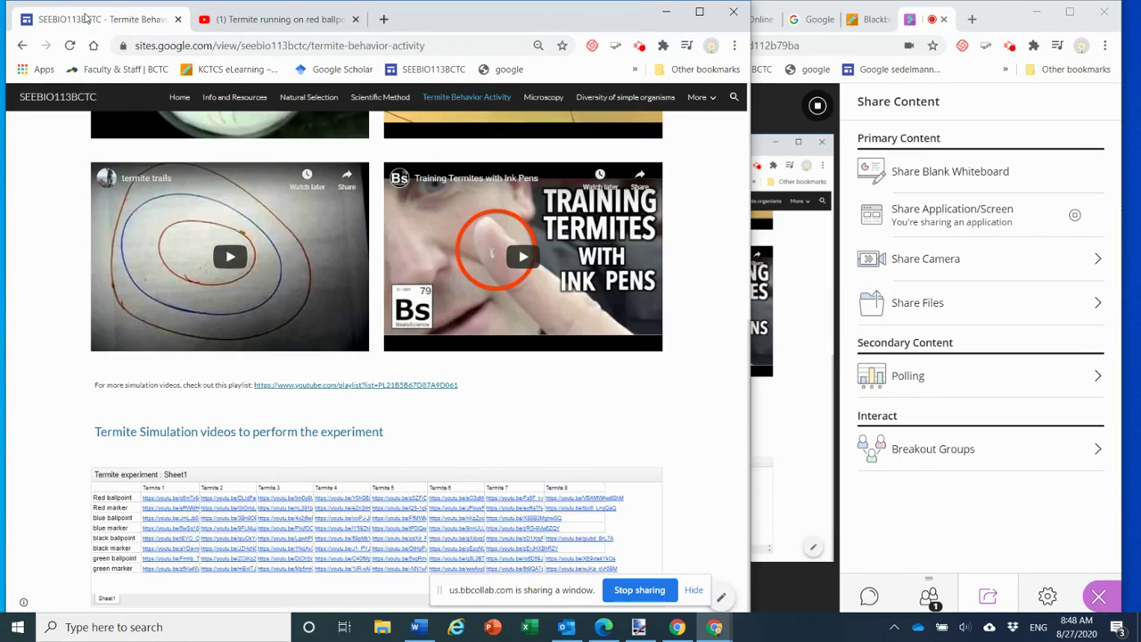
{"action": "left_click", "coordinate": [403, 505]}
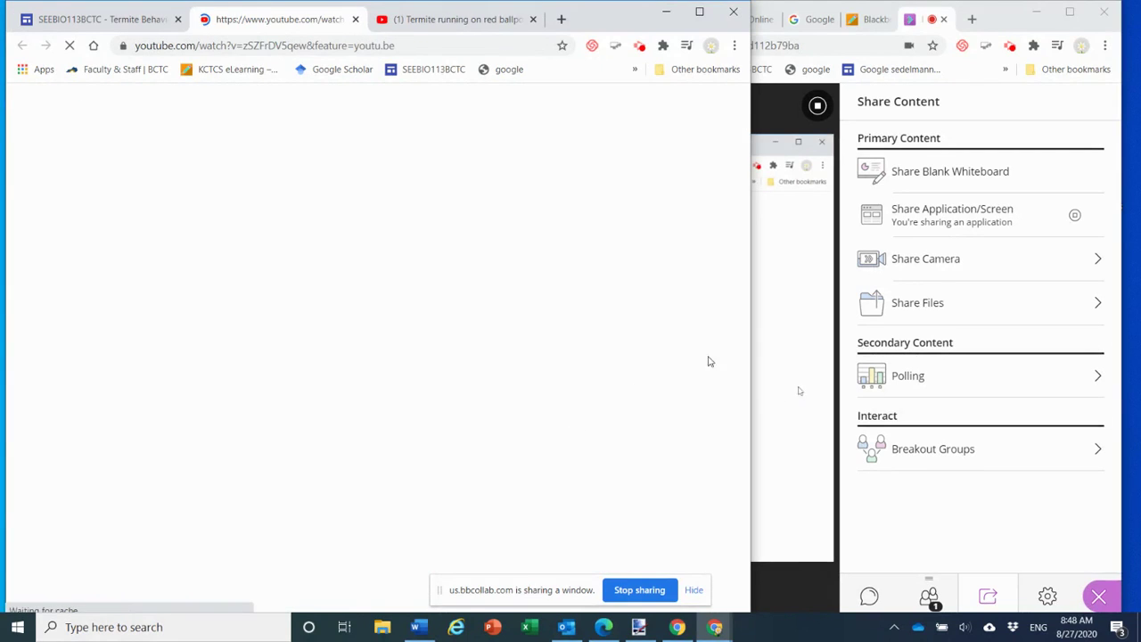